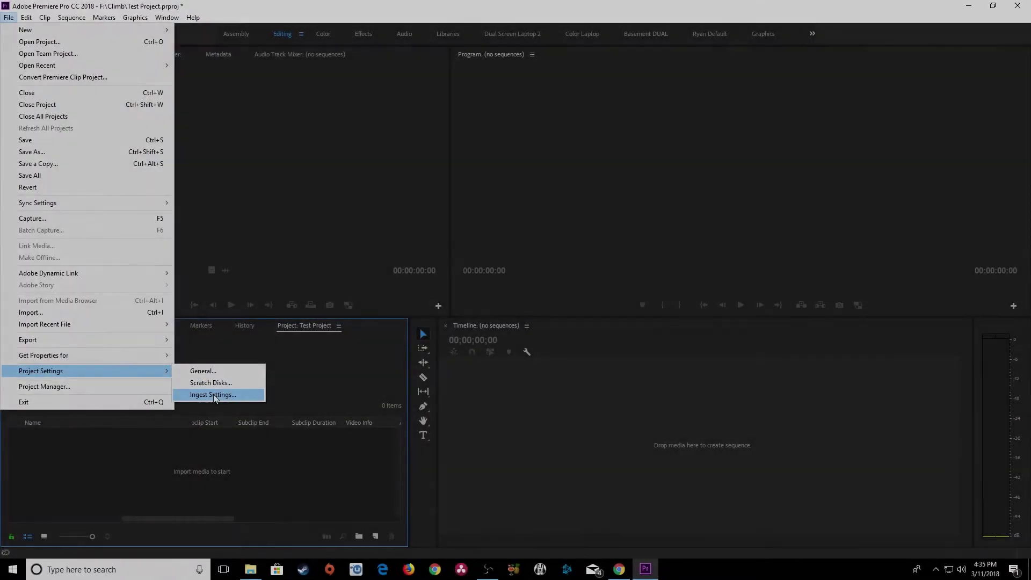
Enable project ingest set to Copy with the Copy With MD5 Verification preset
left_click(214, 394)
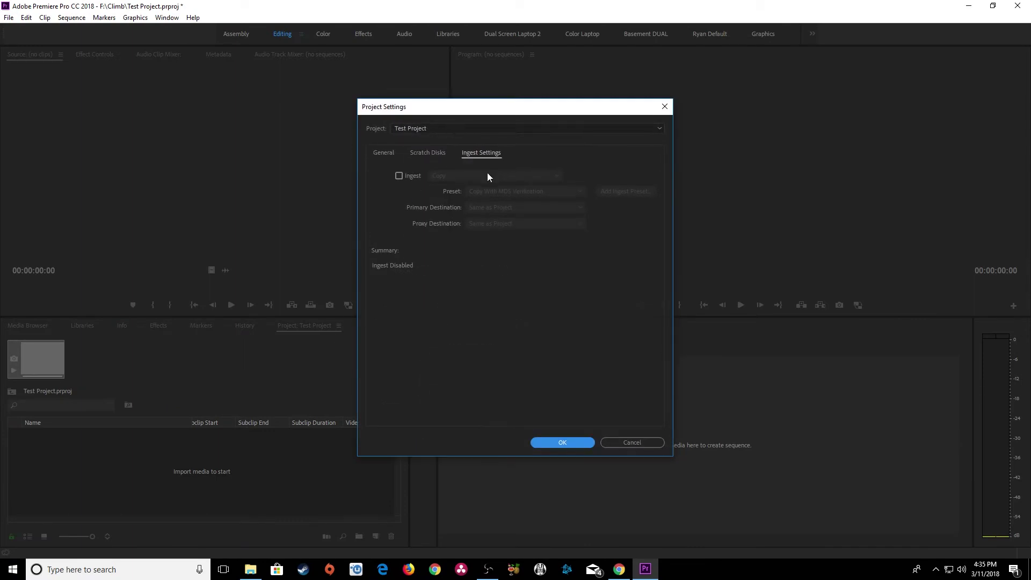
left_click(400, 176)
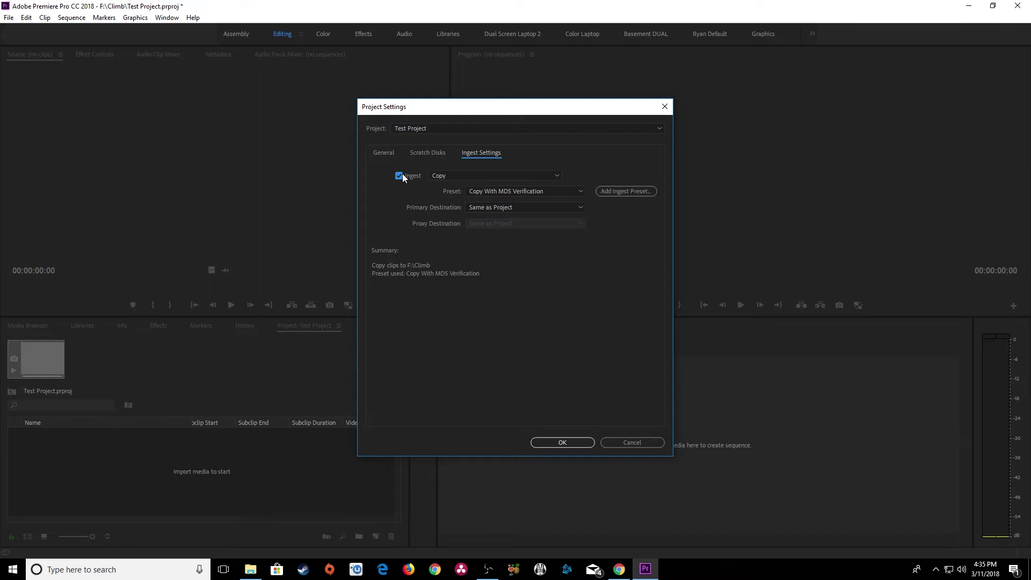
left_click(458, 178)
left_click(457, 189)
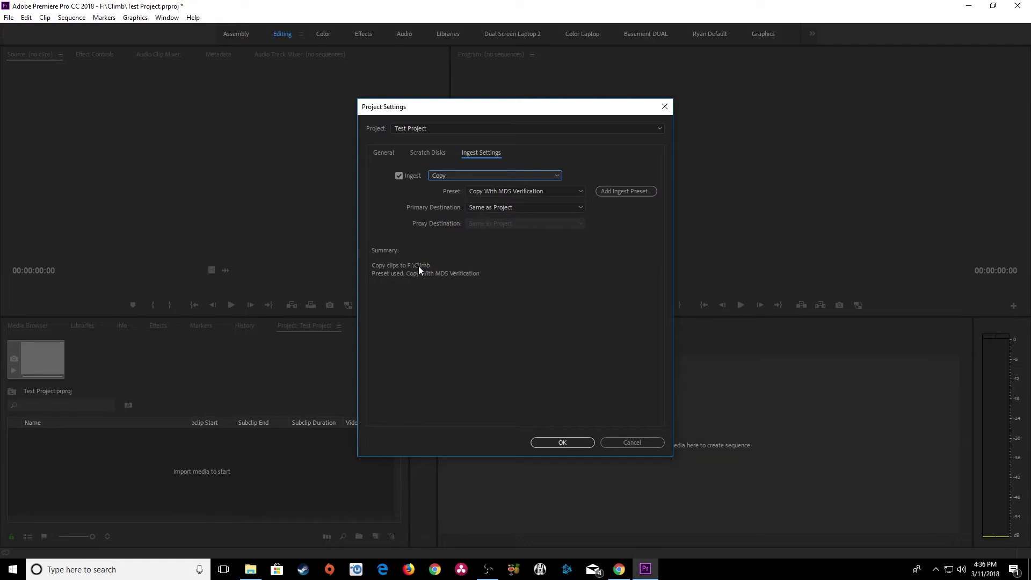
Create a FIELD FOOTAGE folder on FLYER (L:) and make it the primary ingest destination
left_click(503, 209)
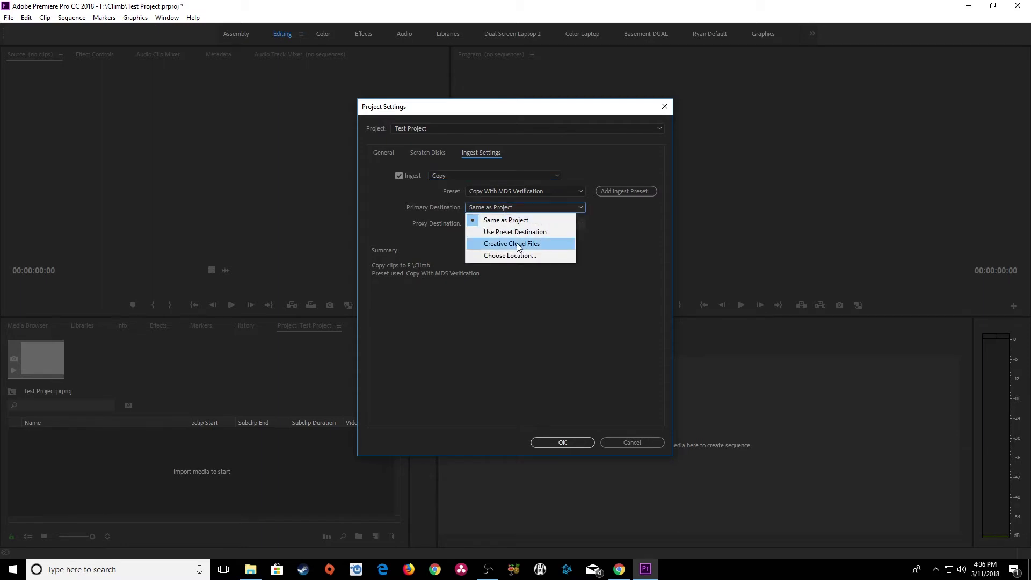
left_click(504, 256)
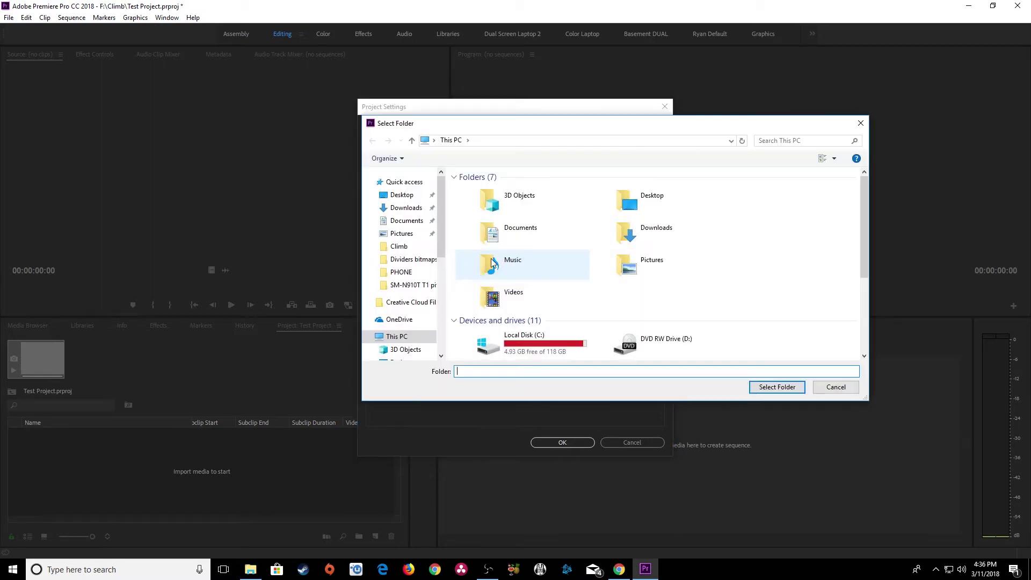
scroll(522, 323, "down", 3)
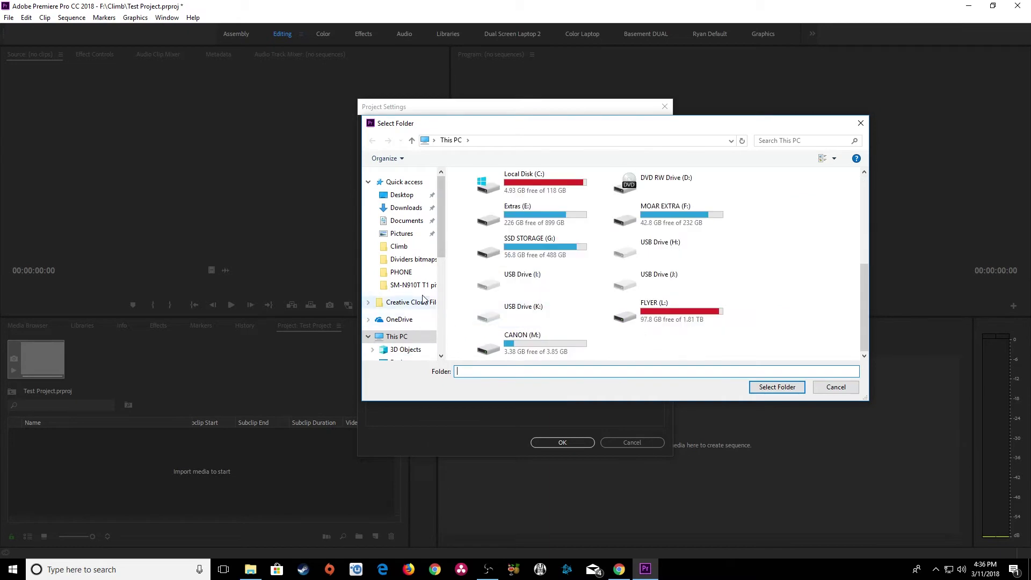
double_click(652, 320)
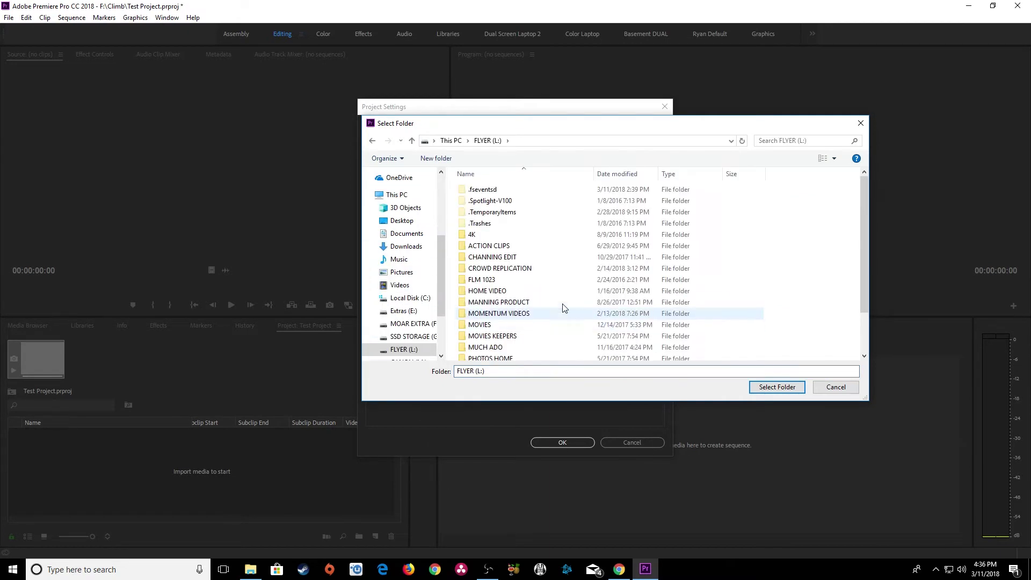
scroll(532, 301, "up", 2)
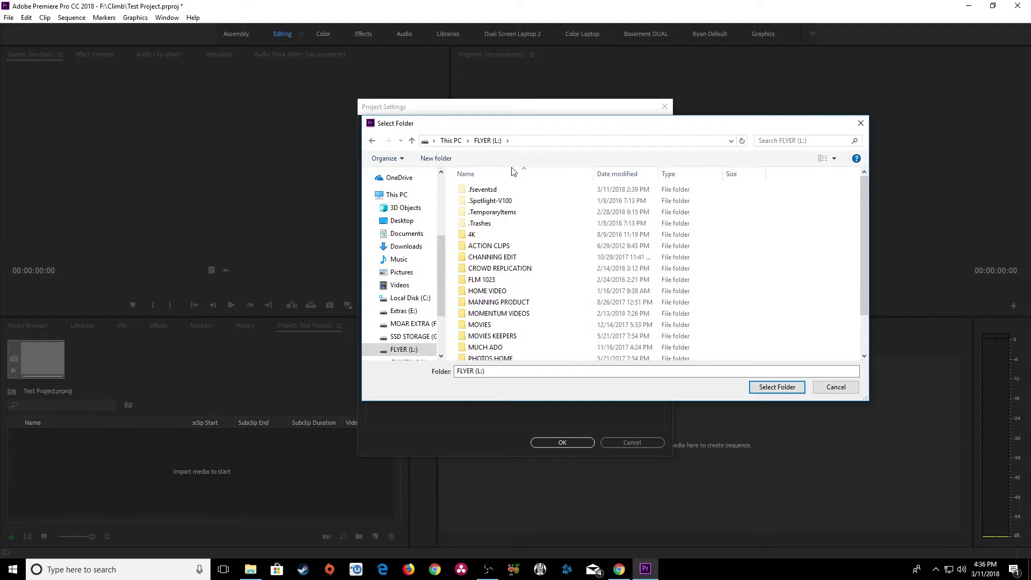
left_click(436, 157)
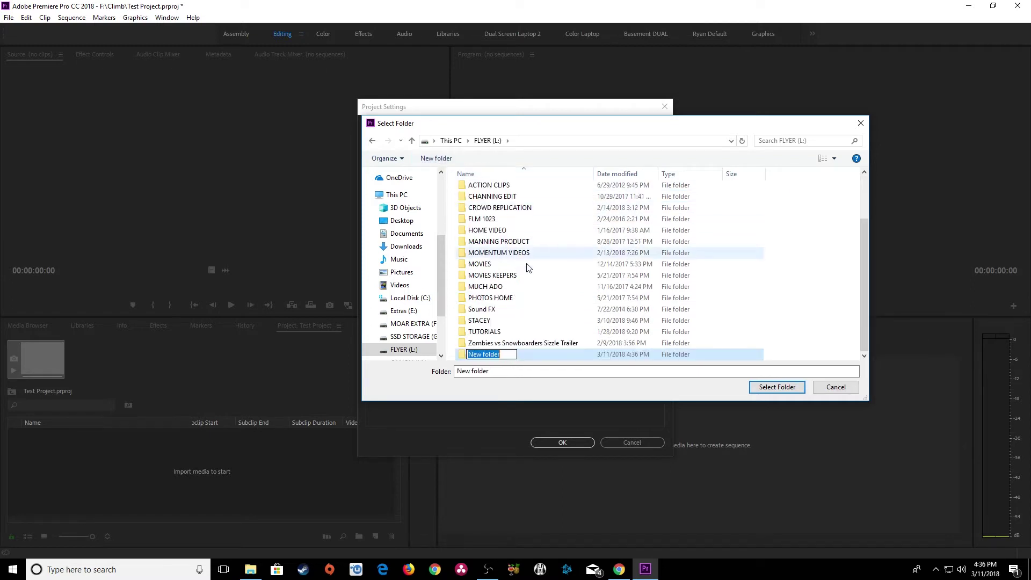
type("FIELD FOOTAGE")
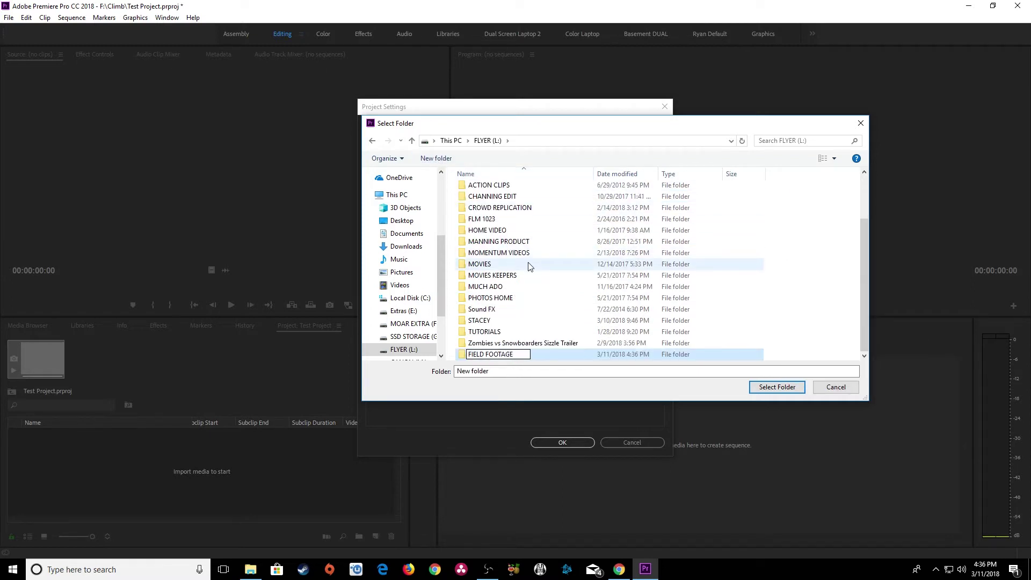
key("Return")
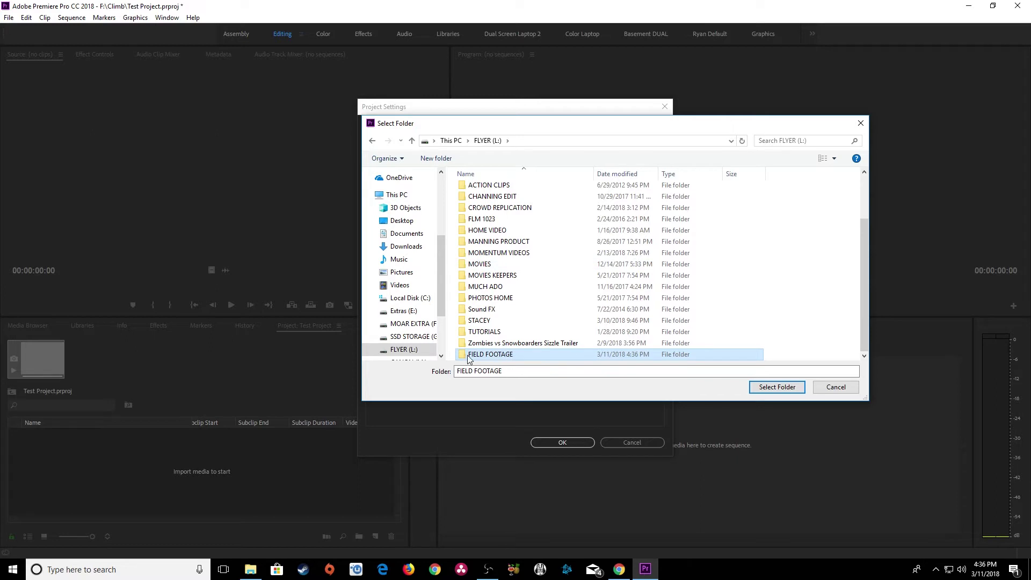
left_click(763, 393)
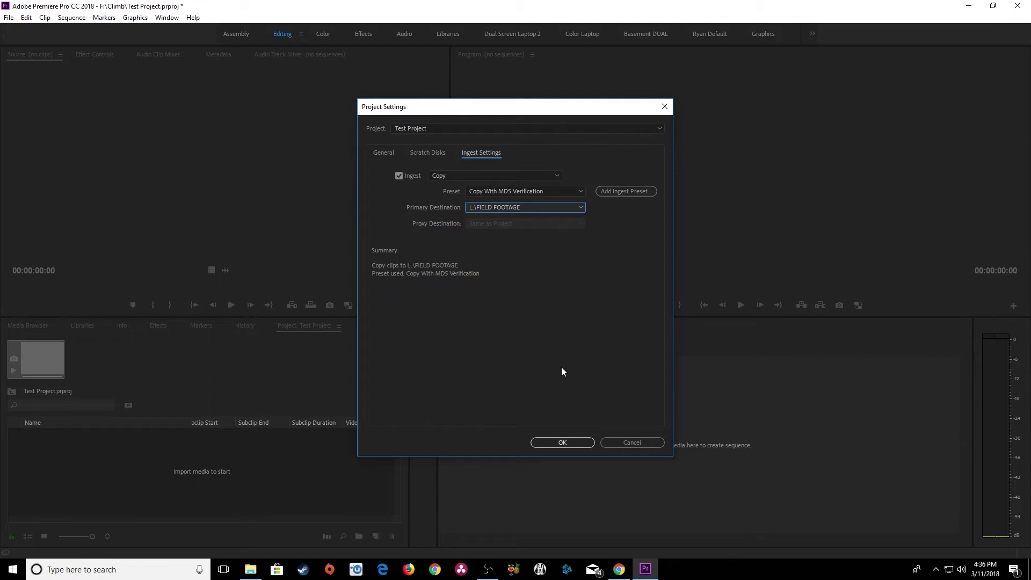
Apply the ingest settings and select the four MOV clips in CANON (M:) DCIM\100EOS5D for import
left_click(562, 442)
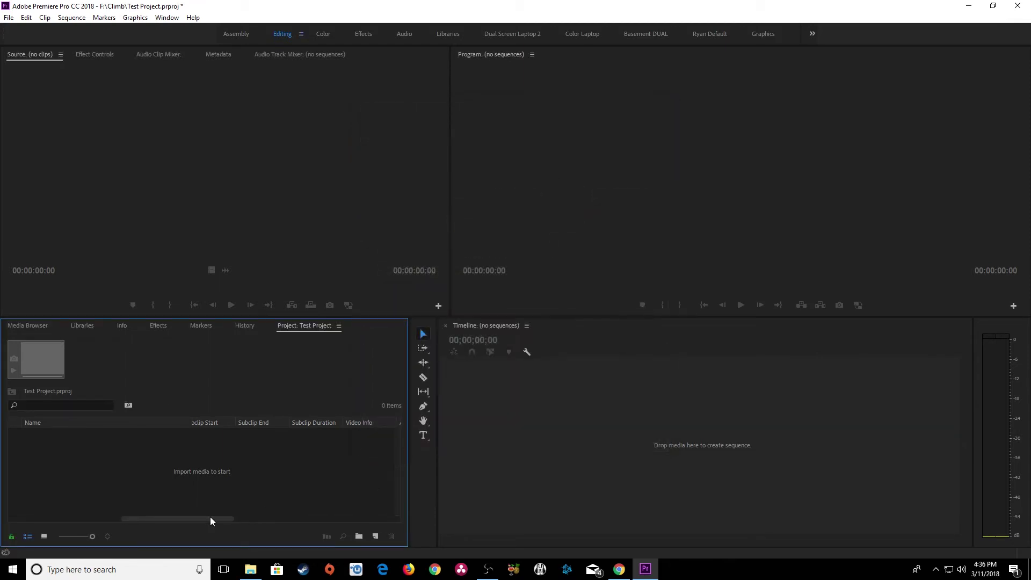
double_click(84, 463)
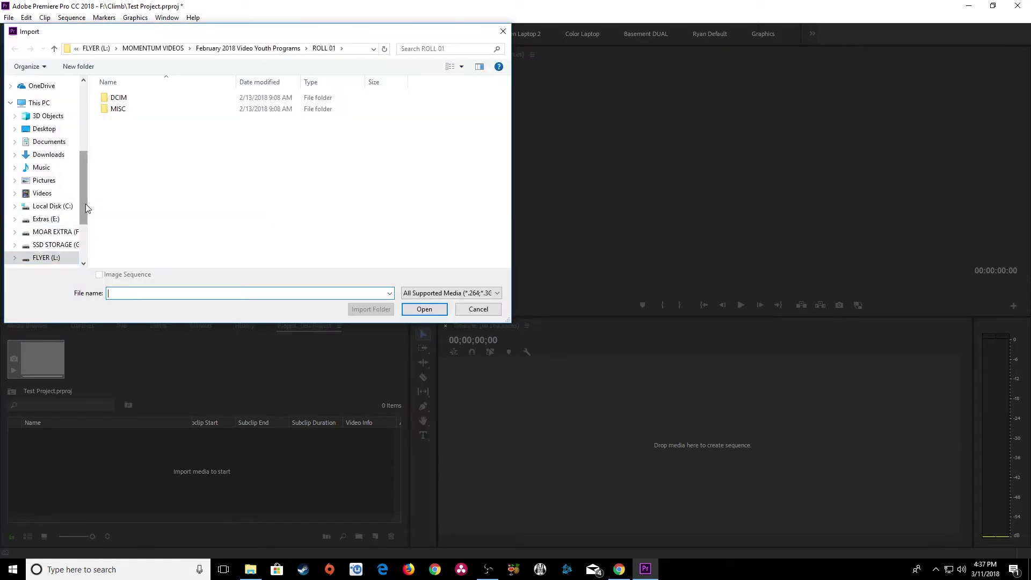
left_click_drag(85, 204, 88, 217)
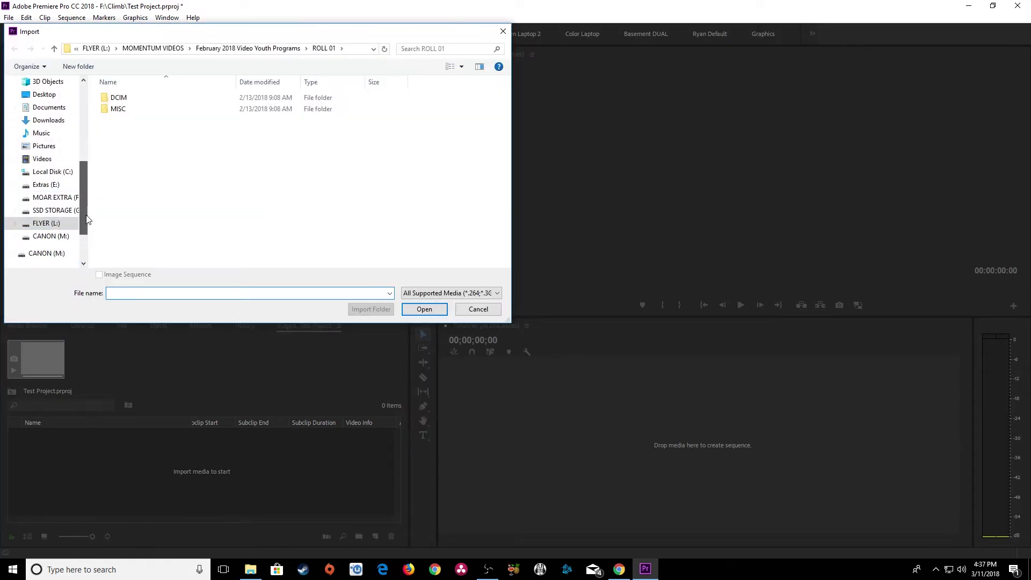
left_click(49, 237)
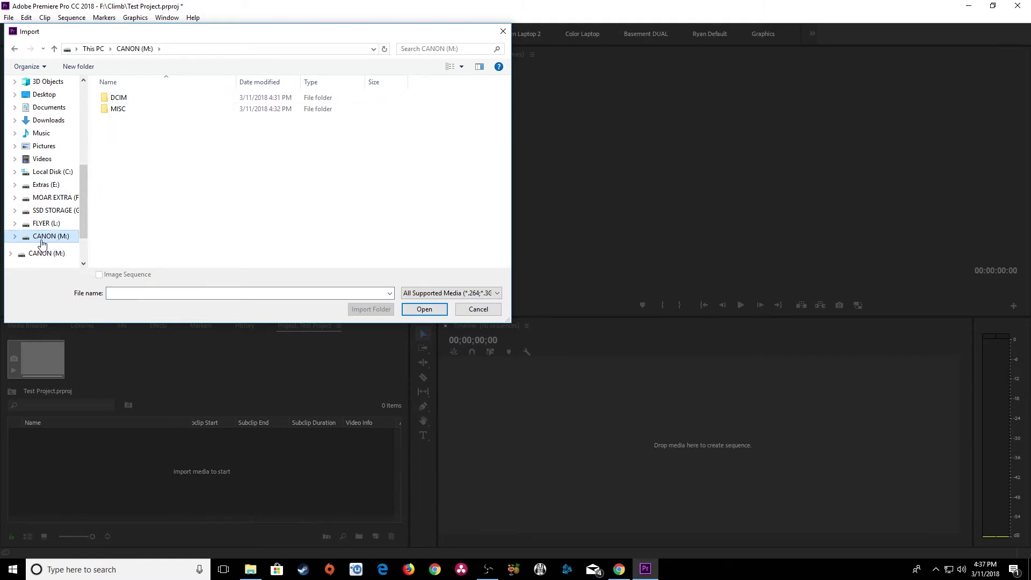
double_click(113, 101)
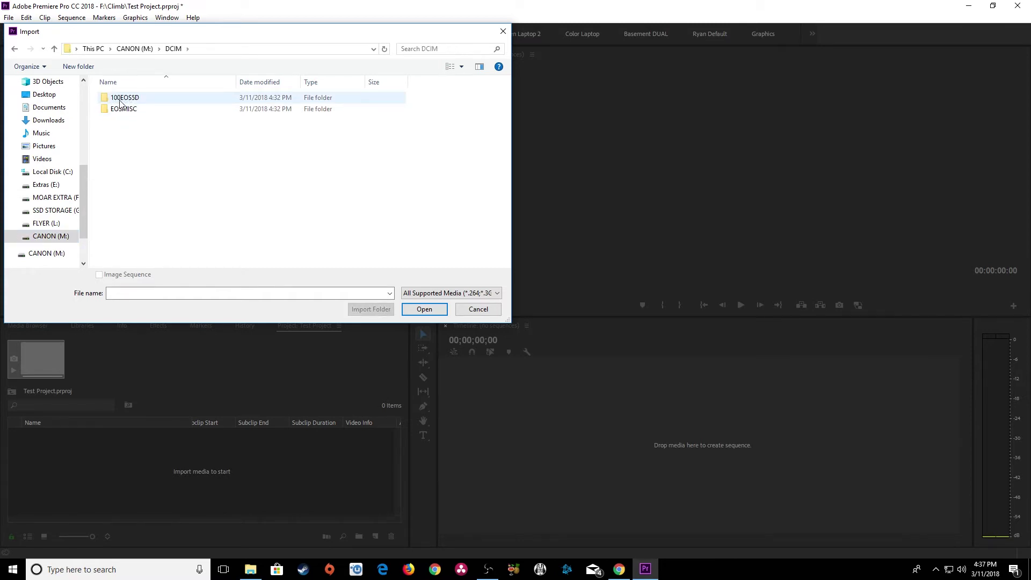
double_click(124, 99)
left_click_drag(152, 157, 127, 95)
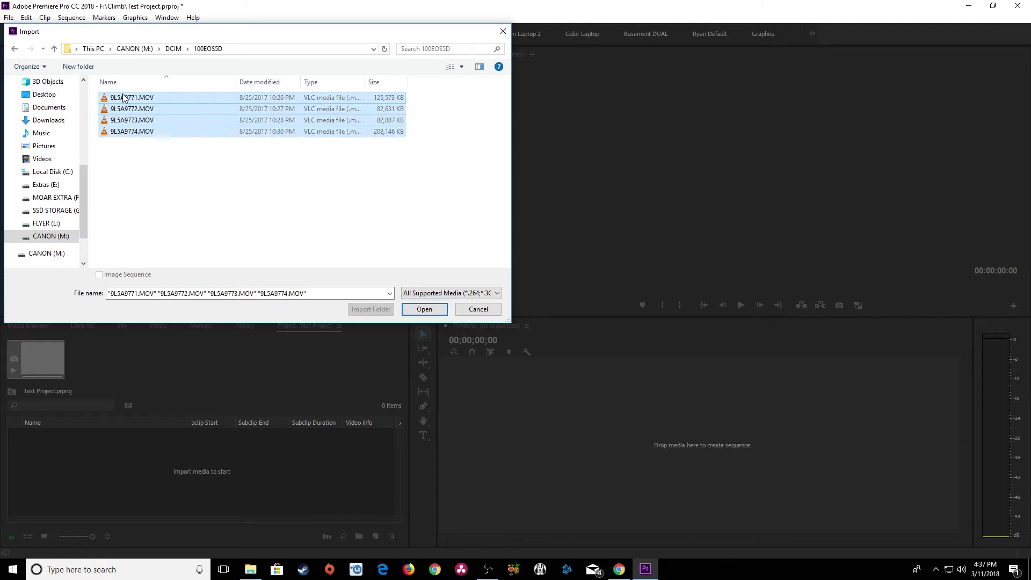
Import the four MOV clips, shrink the thumbnails so all show, and save the project
left_click(424, 311)
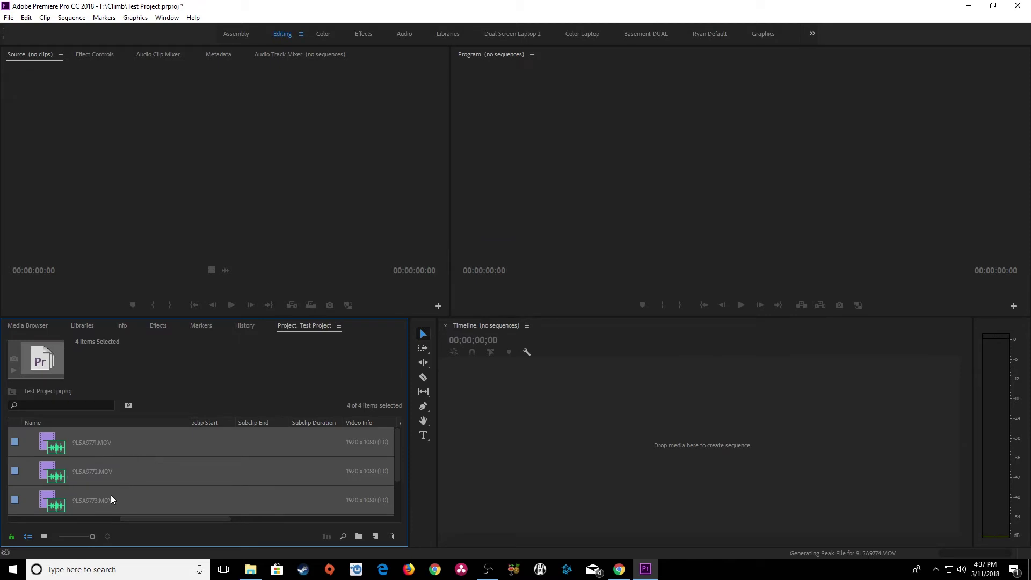
left_click_drag(79, 536, 72, 535)
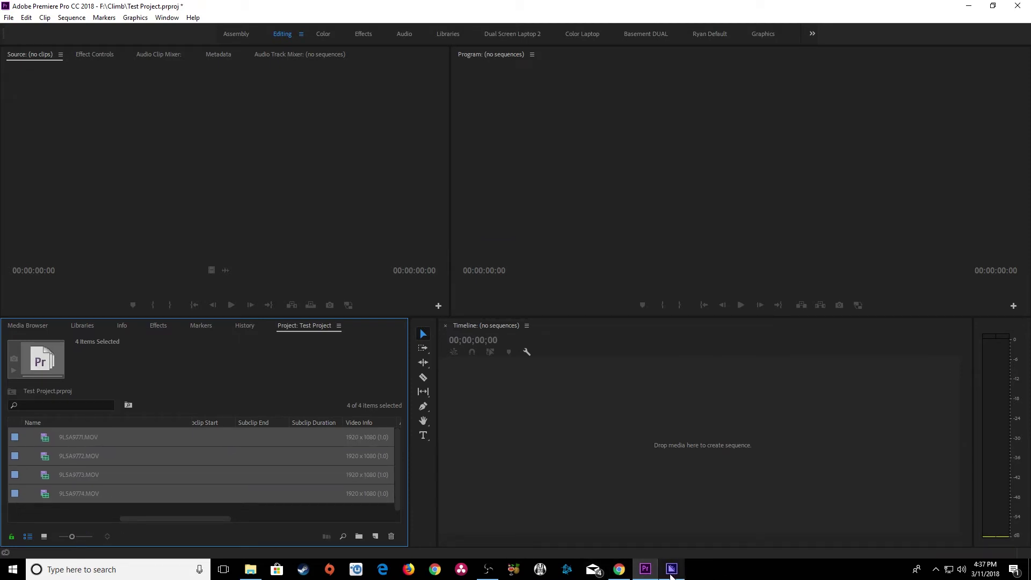
key("ctrl+s")
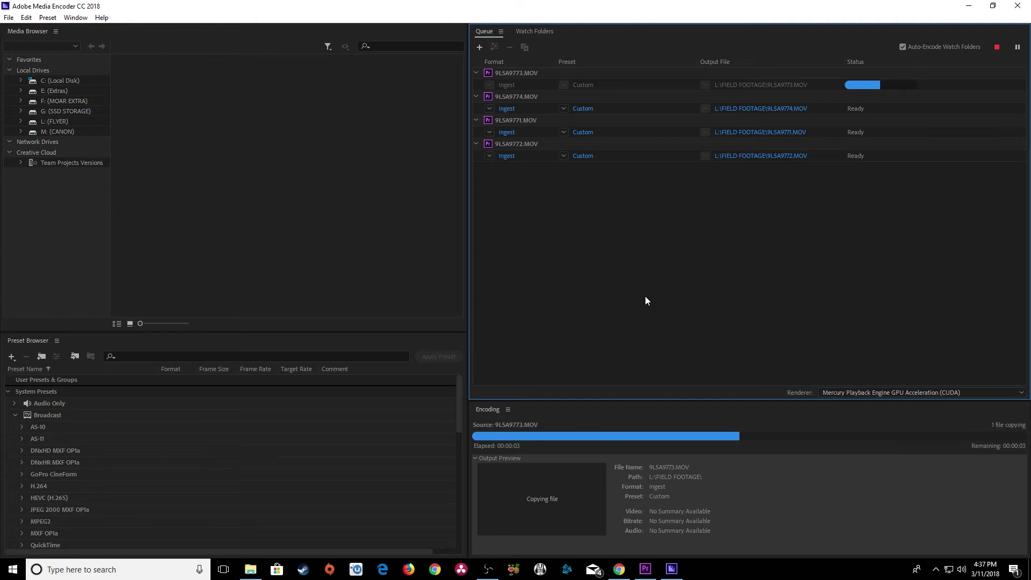
Create a 9L5A9771 sequence from 9L5A9771.MOV and append 9L5A9772.MOV right after it
left_click(969, 5)
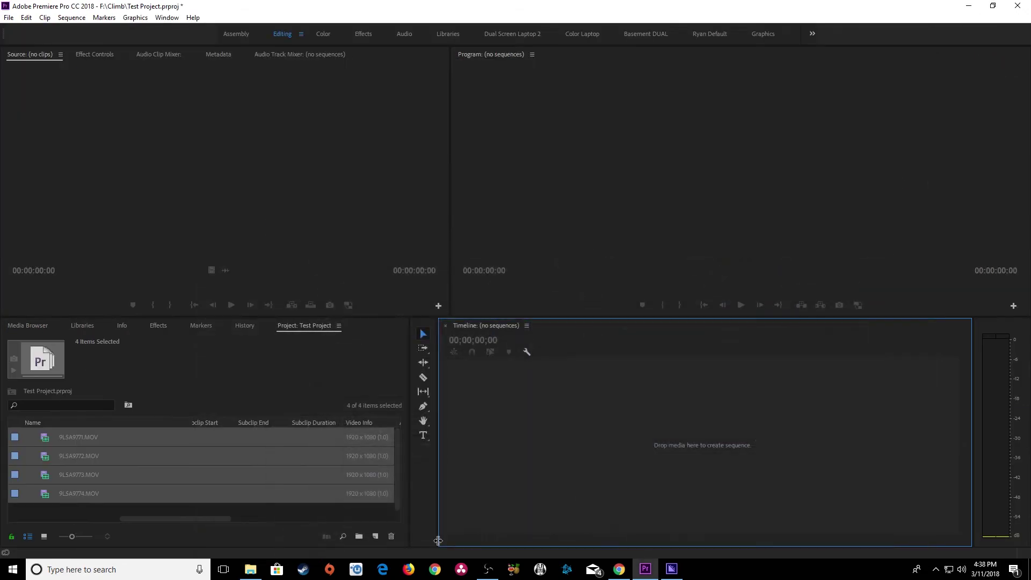
left_click(56, 436)
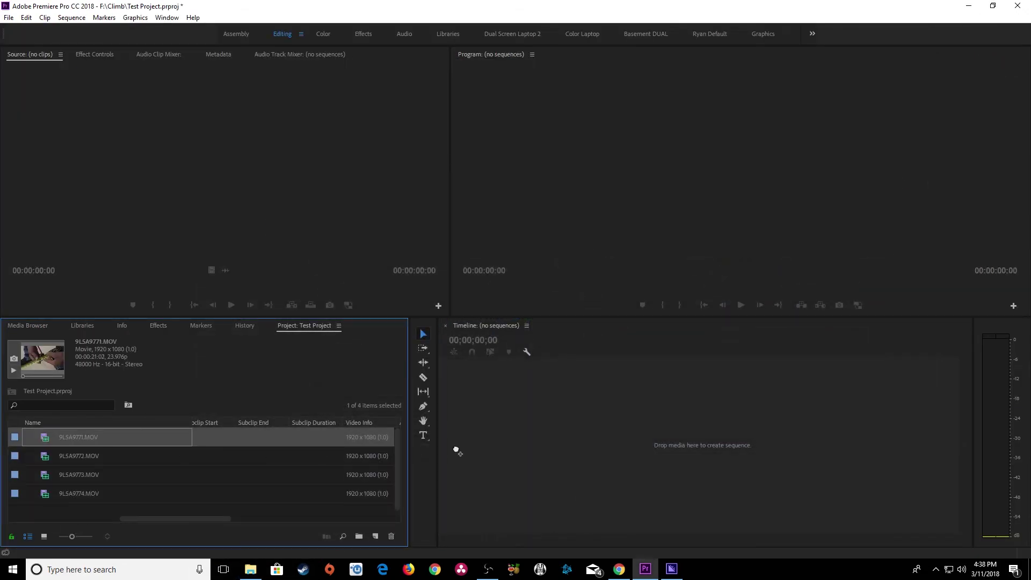
left_click_drag(456, 450, 533, 445)
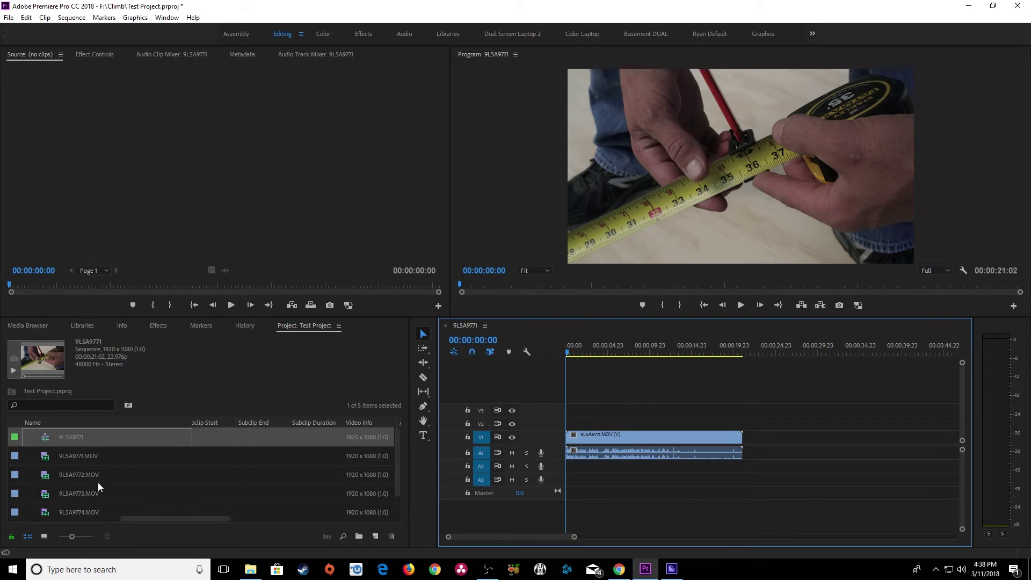
left_click_drag(69, 476, 749, 446)
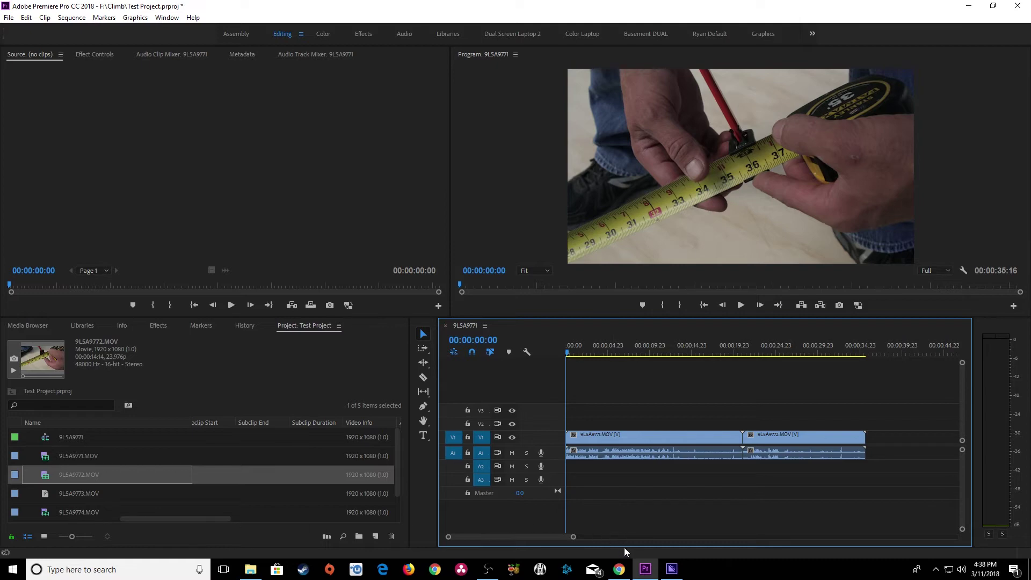
left_click(666, 577)
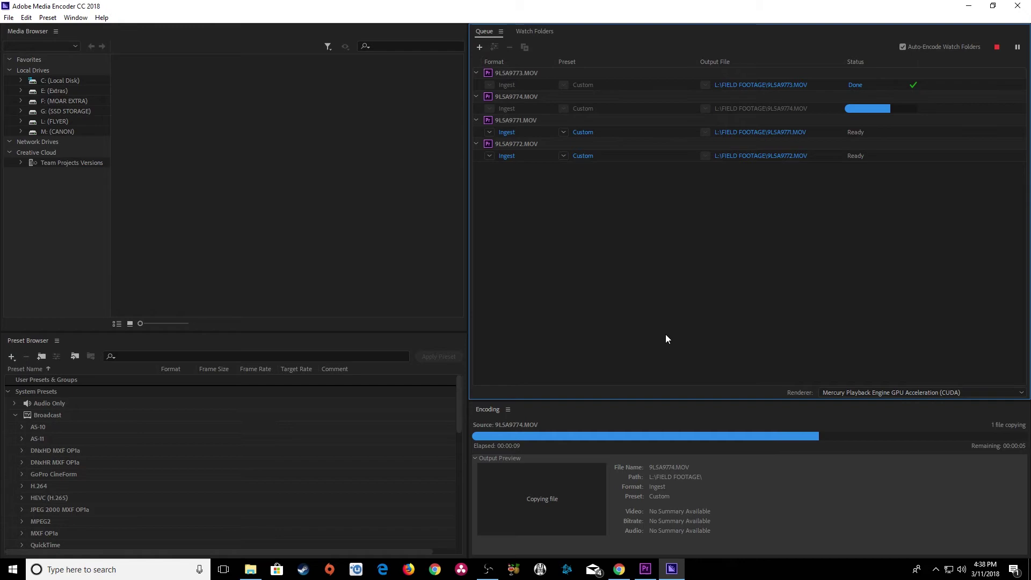
left_click(969, 6)
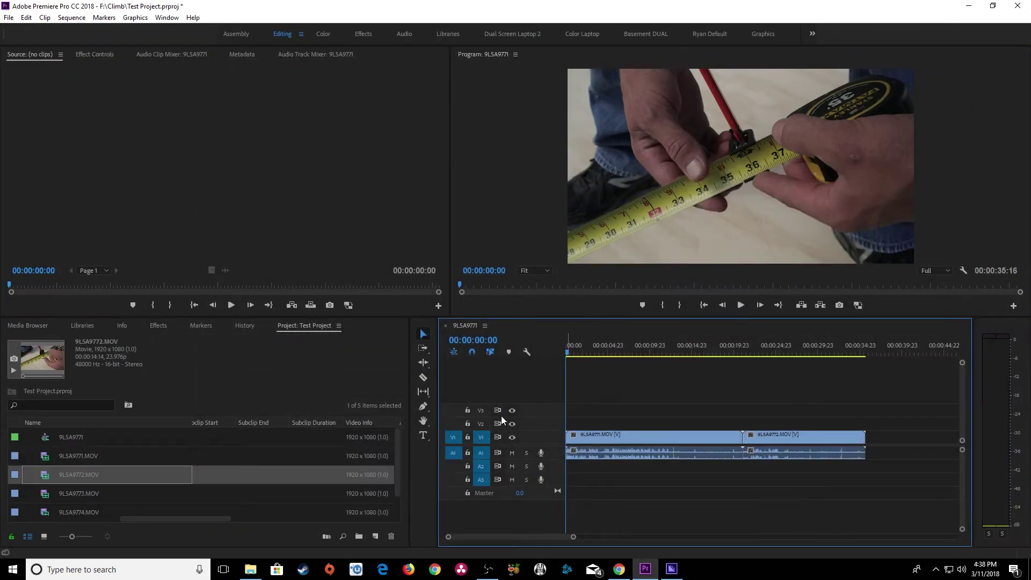
Select the 9L5A9773.MOV clip in the Project panel
left_click(74, 479)
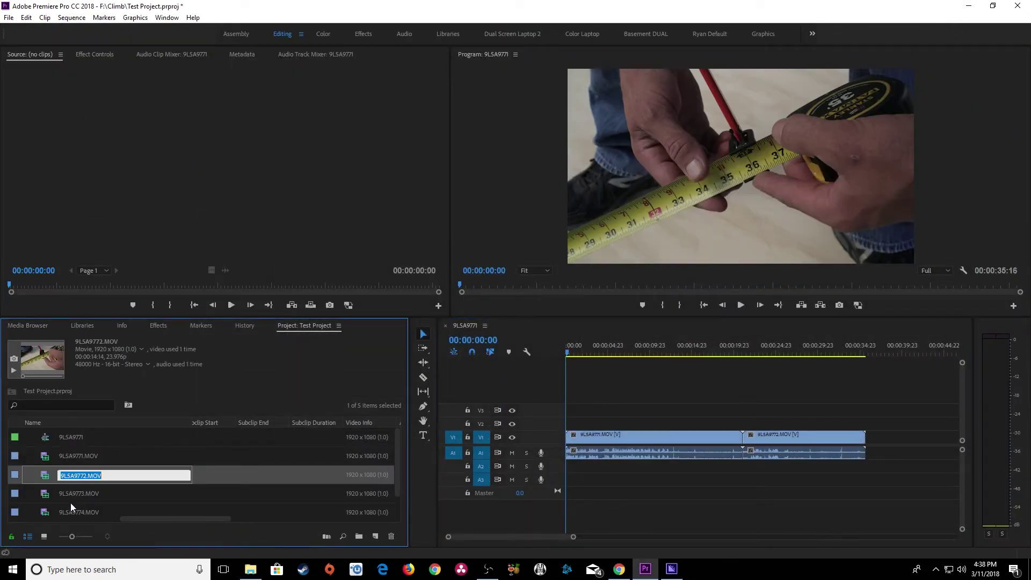
left_click(71, 496)
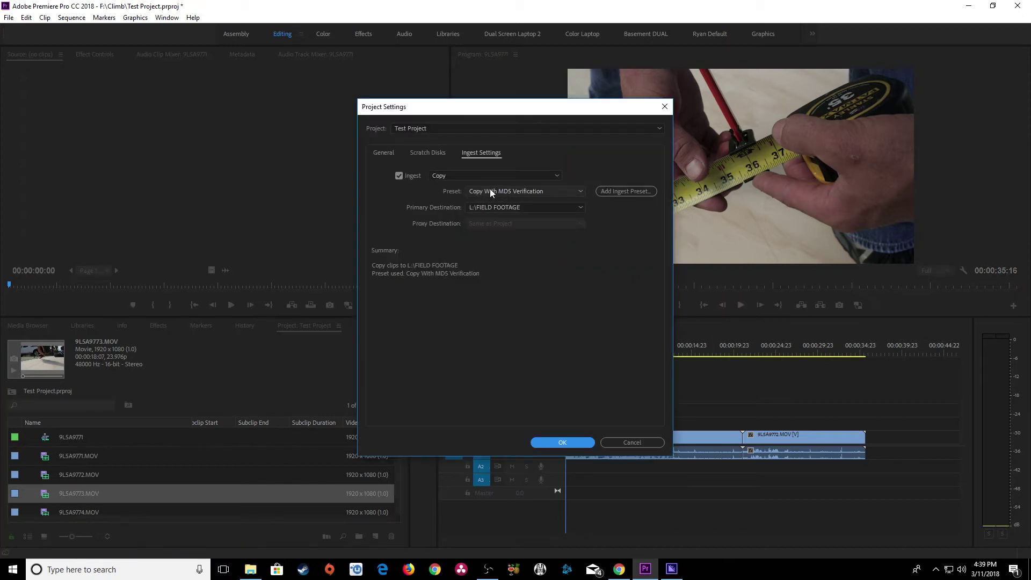
left_click(497, 192)
left_click(473, 175)
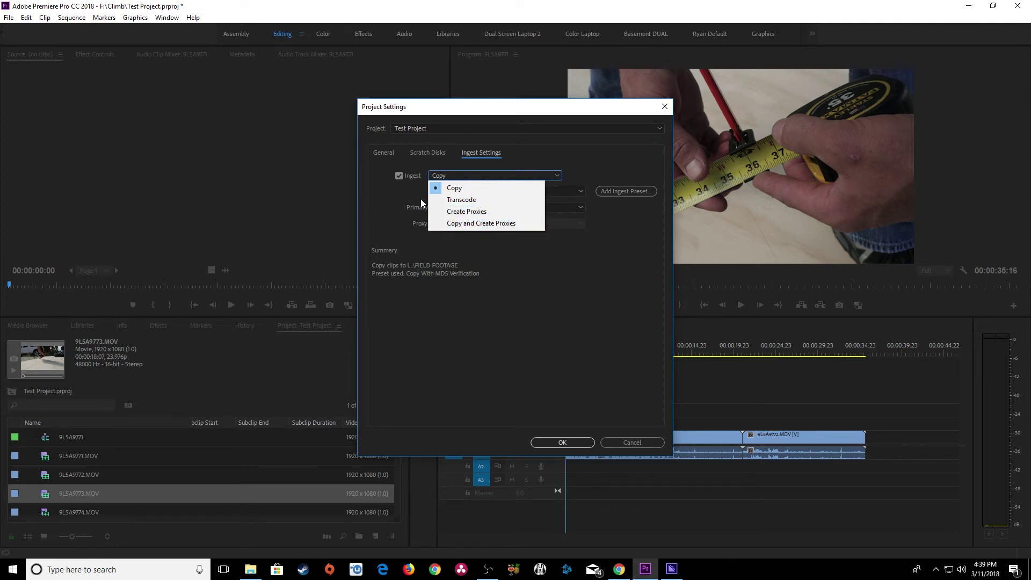
left_click(433, 181)
left_click(433, 181)
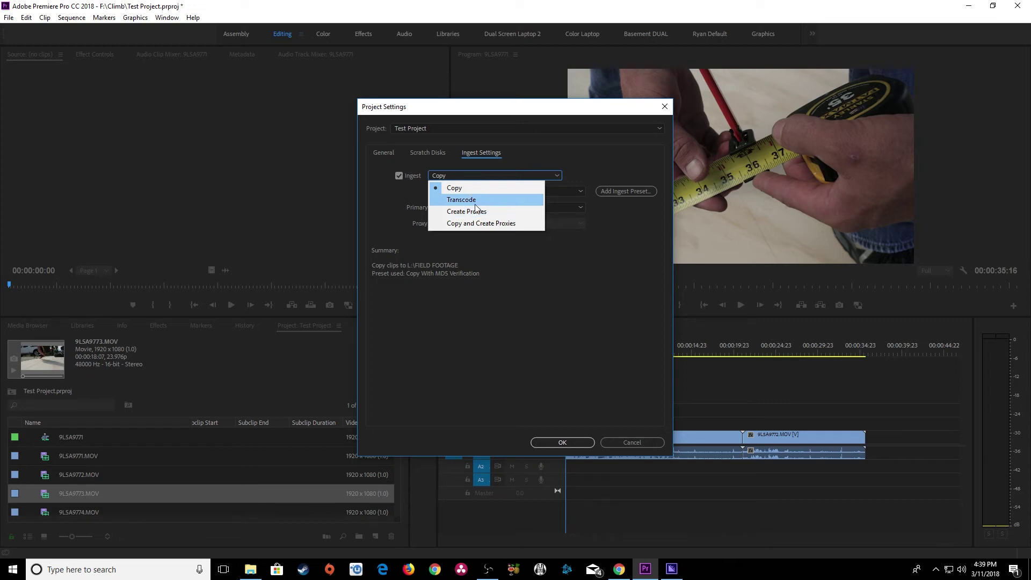
left_click_drag(509, 114, 636, 97)
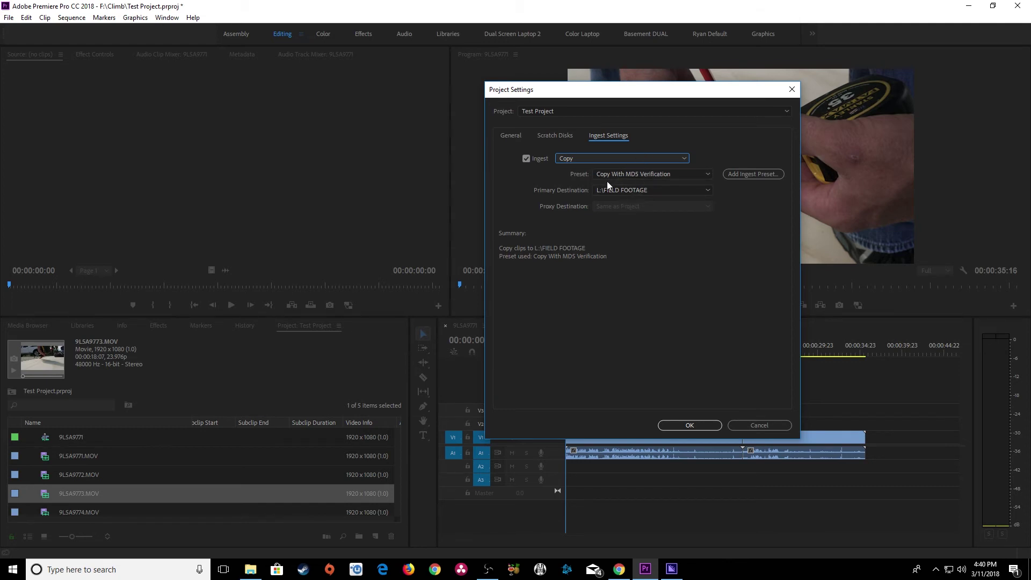
Switch ingest to Copy and Create Proxies using the Copy & 1024x540 GoPro CineForm preset
left_click(623, 160)
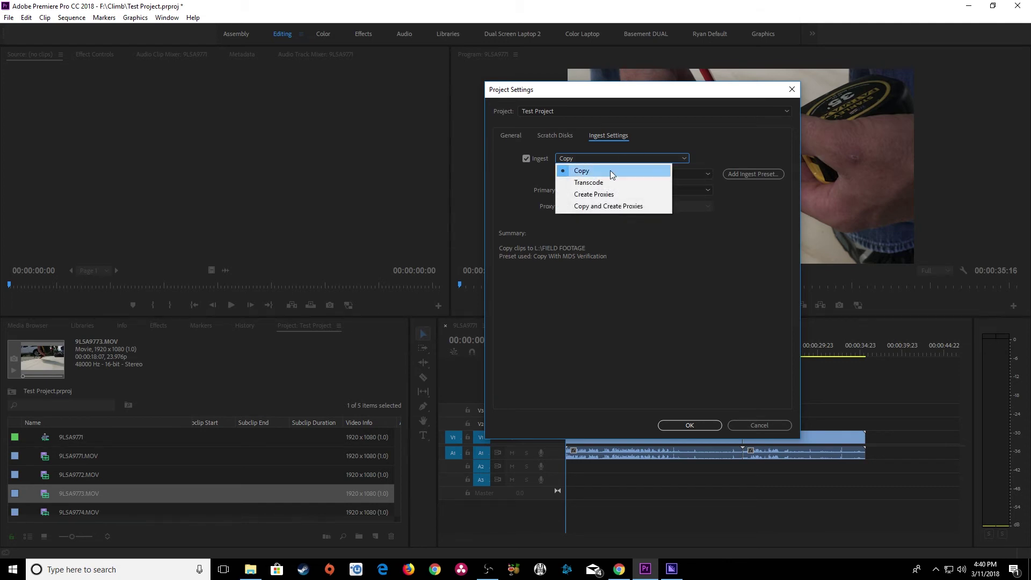
left_click(604, 206)
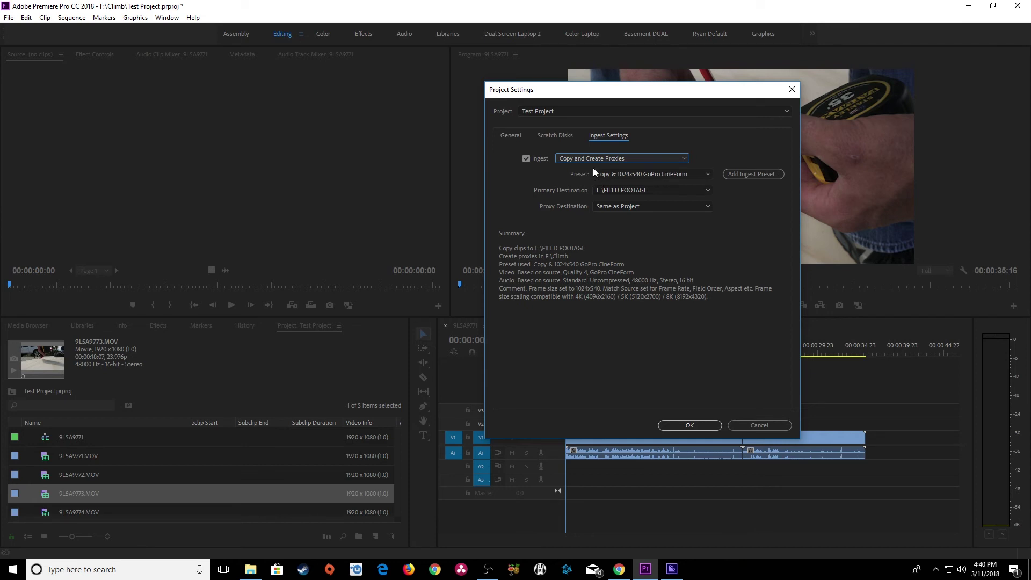
left_click(627, 177)
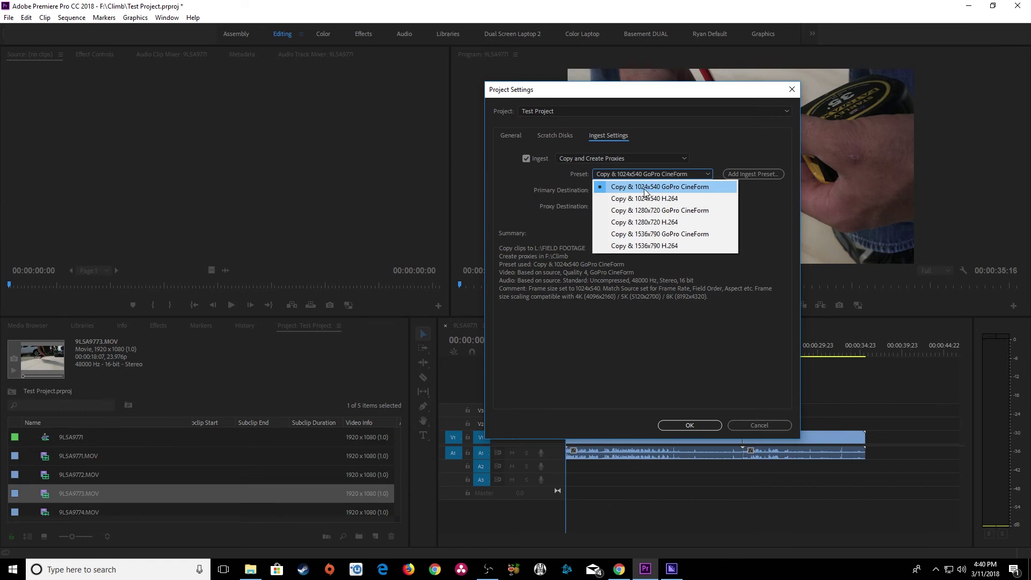
left_click(673, 188)
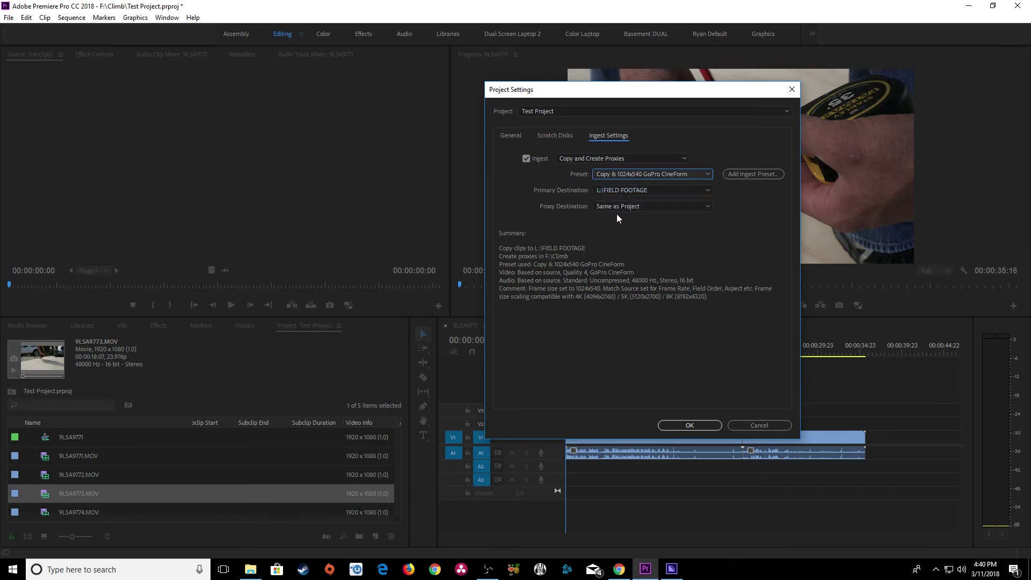
Apply the new ingest settings and delete every item from the project
left_click(689, 425)
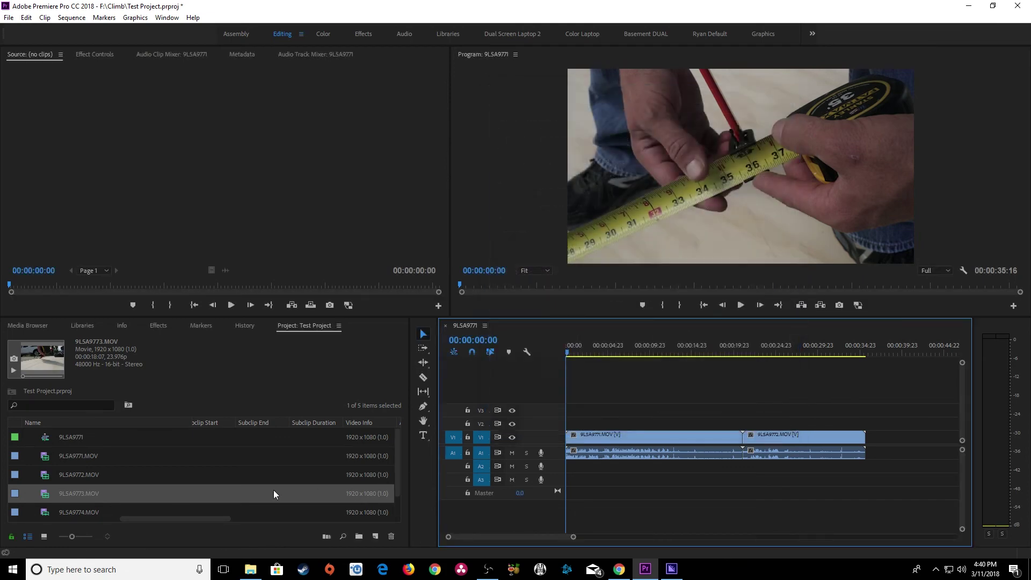
left_click(101, 457)
key("ctrl+a")
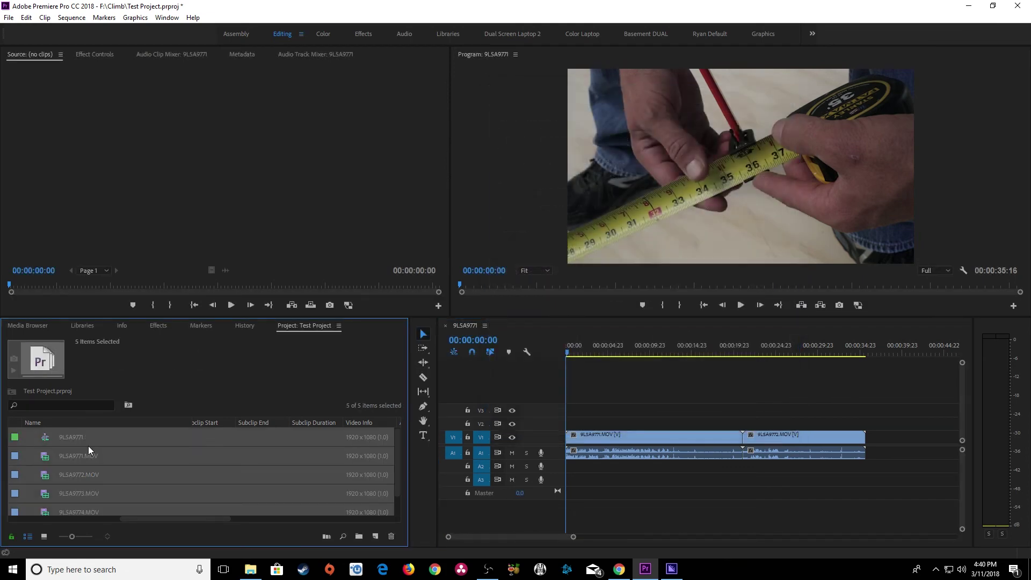
key("Delete")
Re-import the four camera MOV files into the empty project
double_click(106, 455)
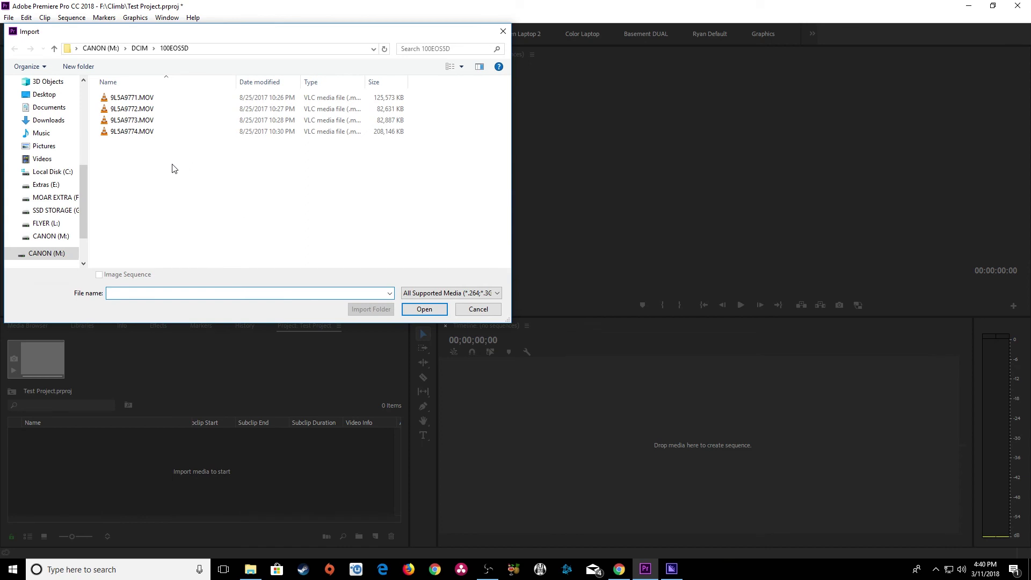
left_click_drag(172, 164, 109, 97)
left_click(422, 310)
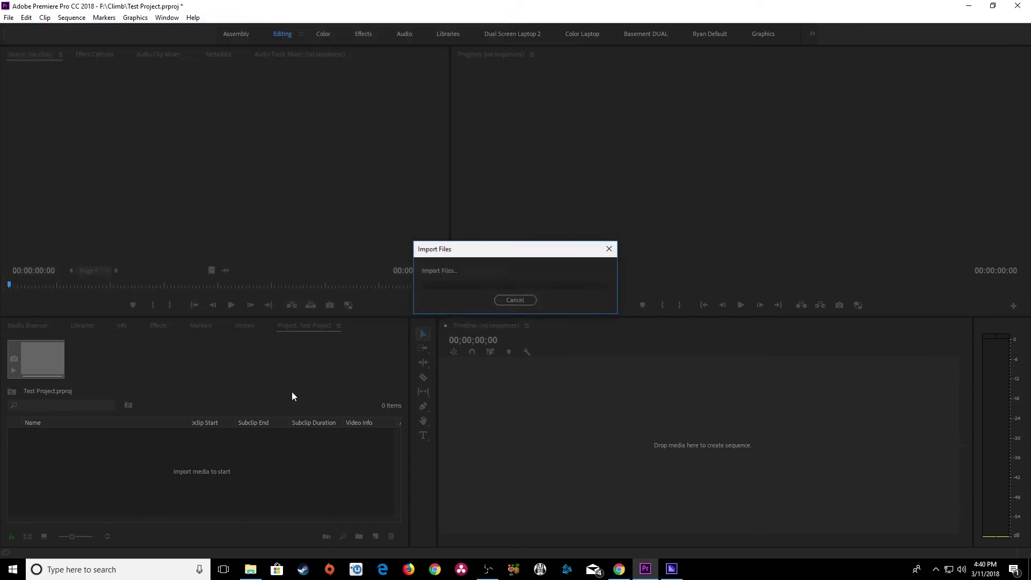
left_click(104, 509)
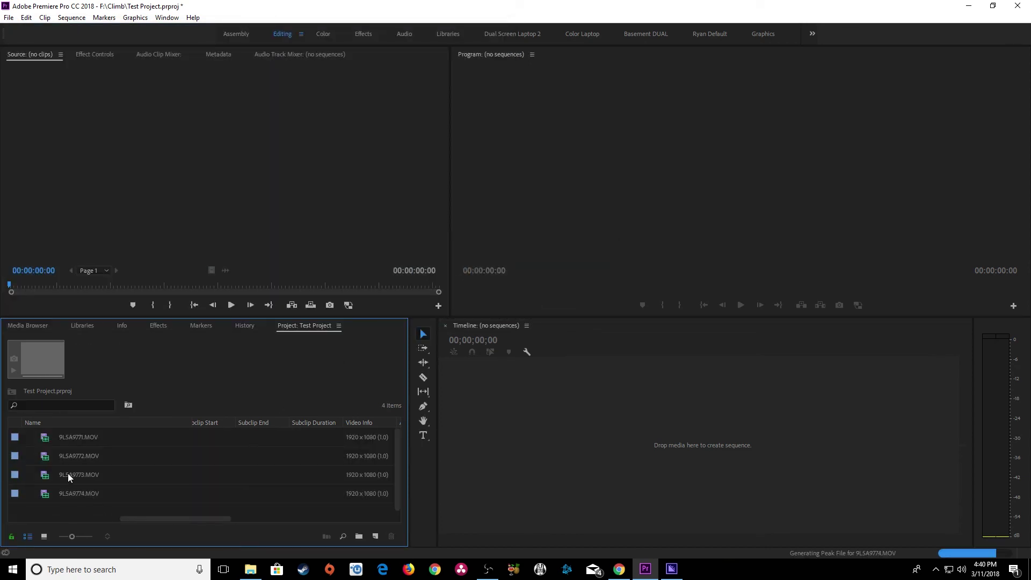
Build a 9L5A9774 sequence from the 9L5A9774.MOV clip while Media Encoder ingests it
left_click(49, 437)
left_click_drag(45, 497, 545, 423)
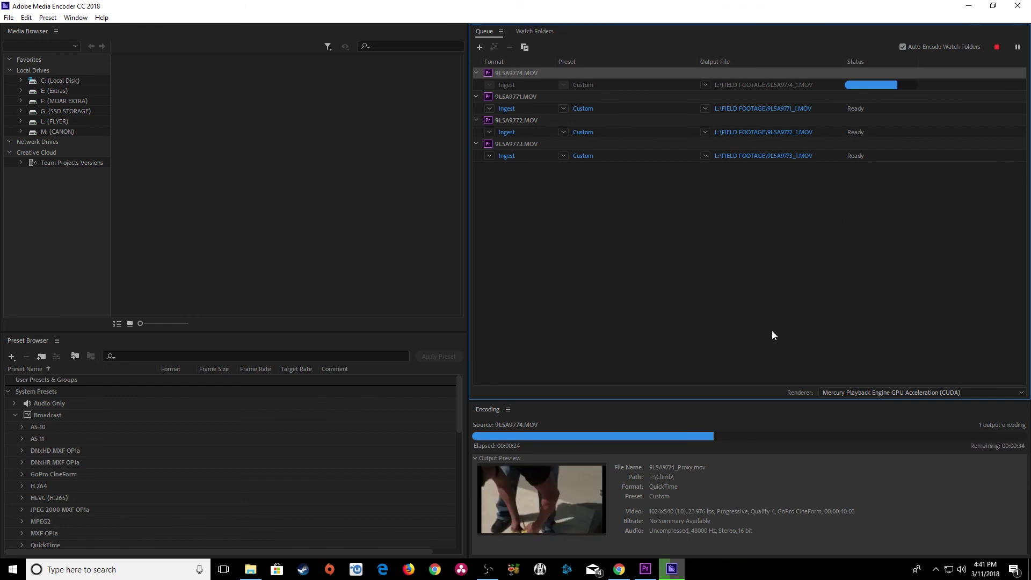
left_click(968, 6)
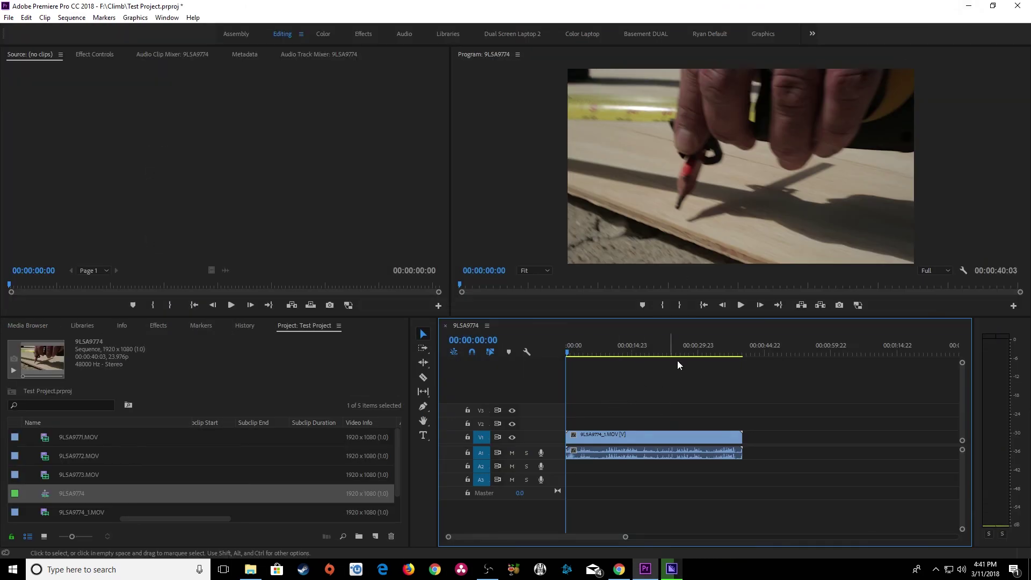